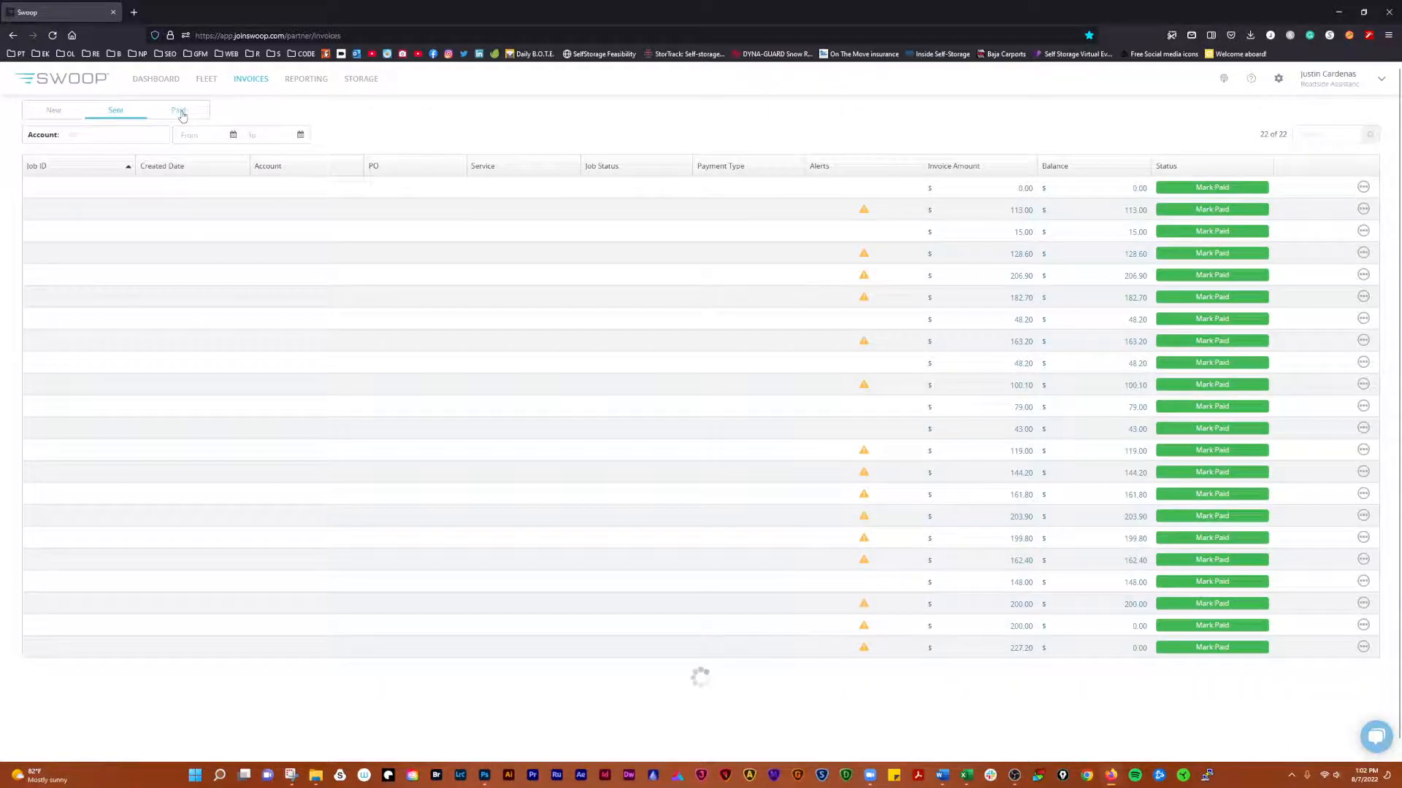
Step: Display the list of paid invoices and return to the new invoices
left_click(181, 113)
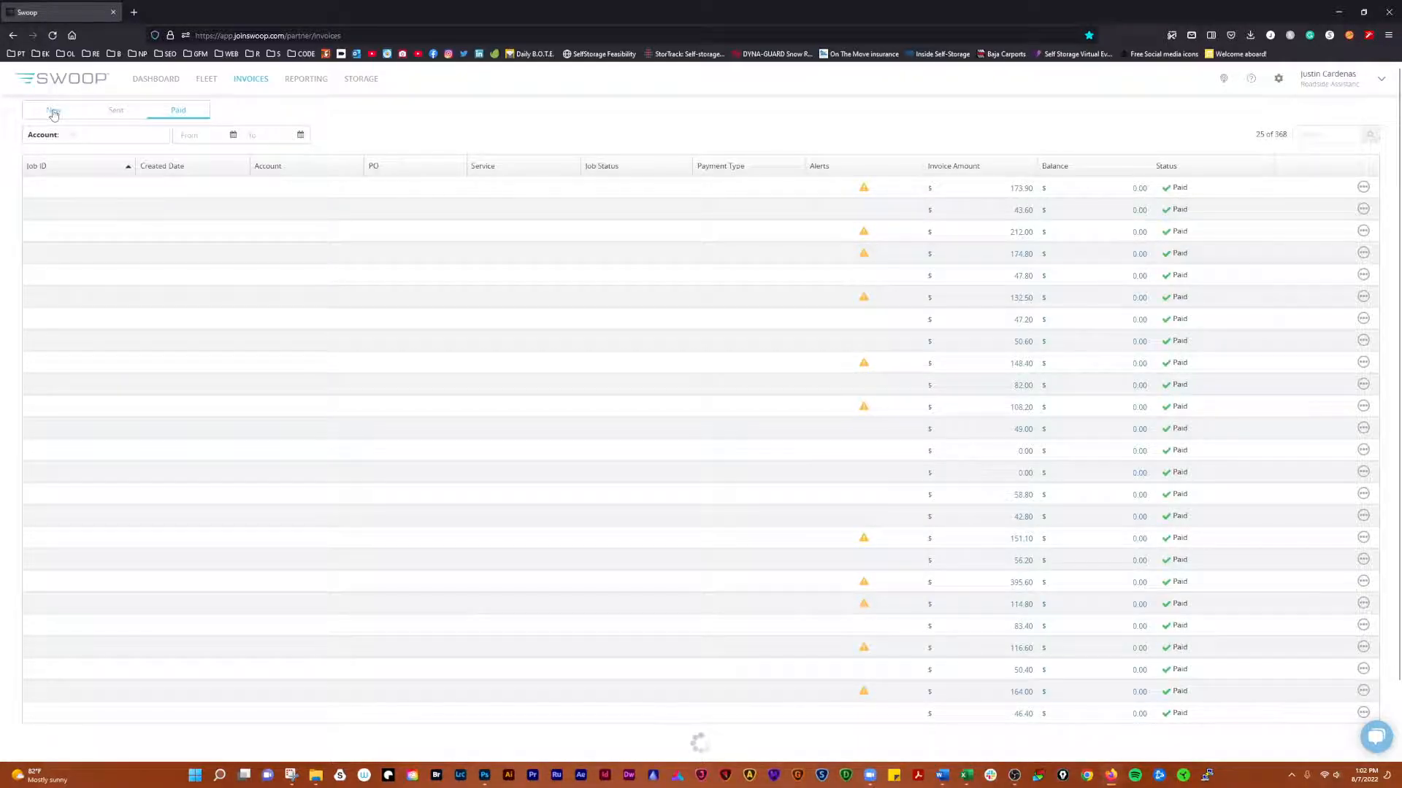
left_click(52, 112)
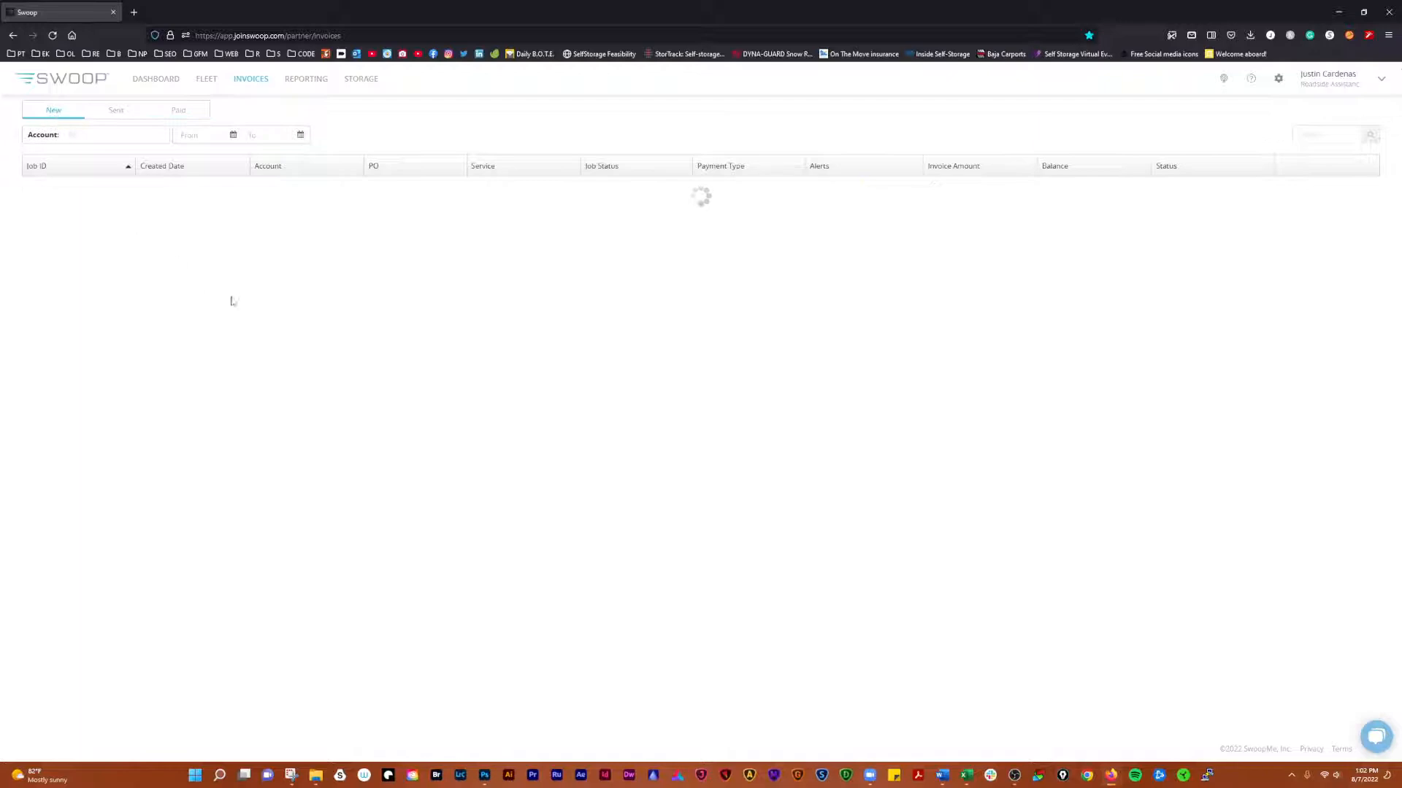
Step: Try filtering the new invoices by account with "ro" and "sw", and clear the account filter
left_click(105, 134)
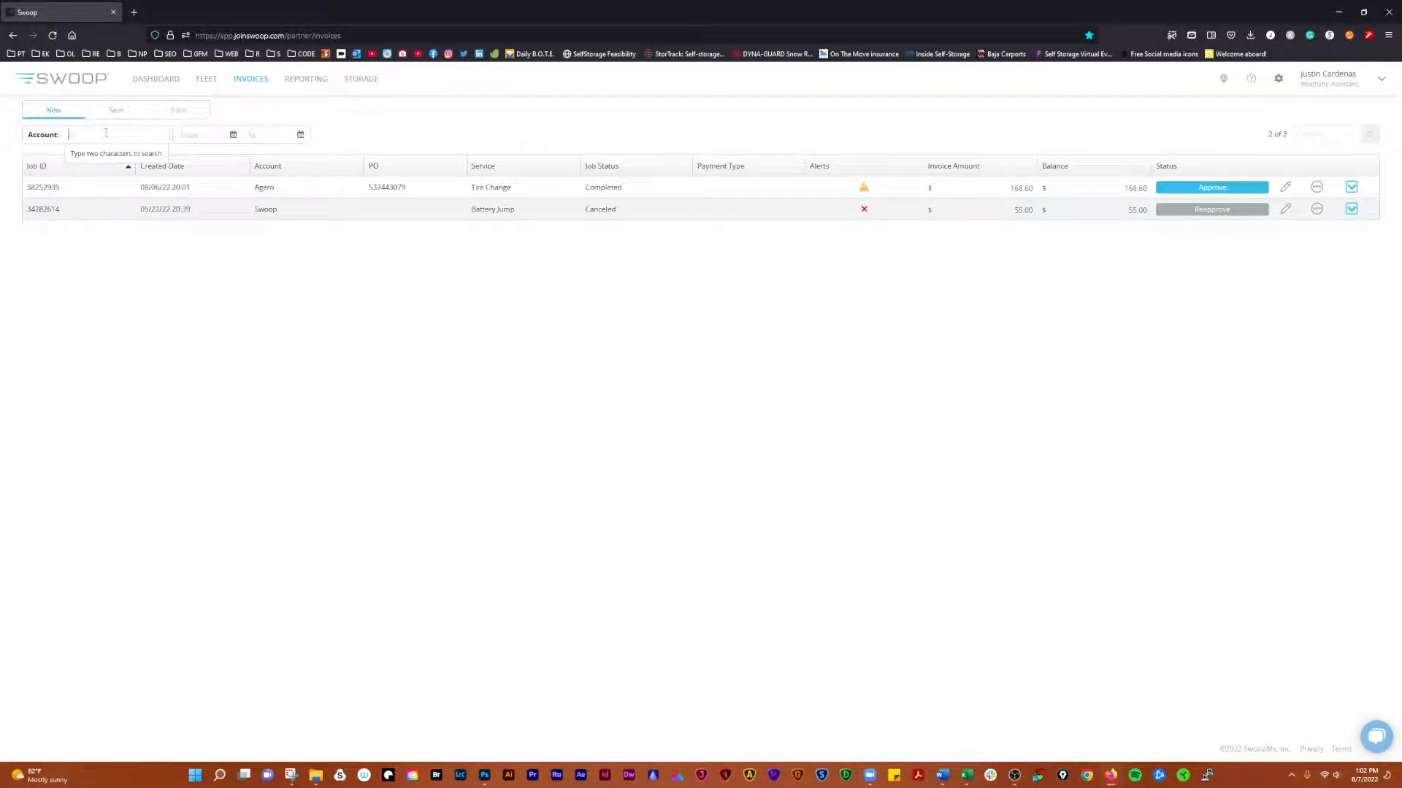
type("ro")
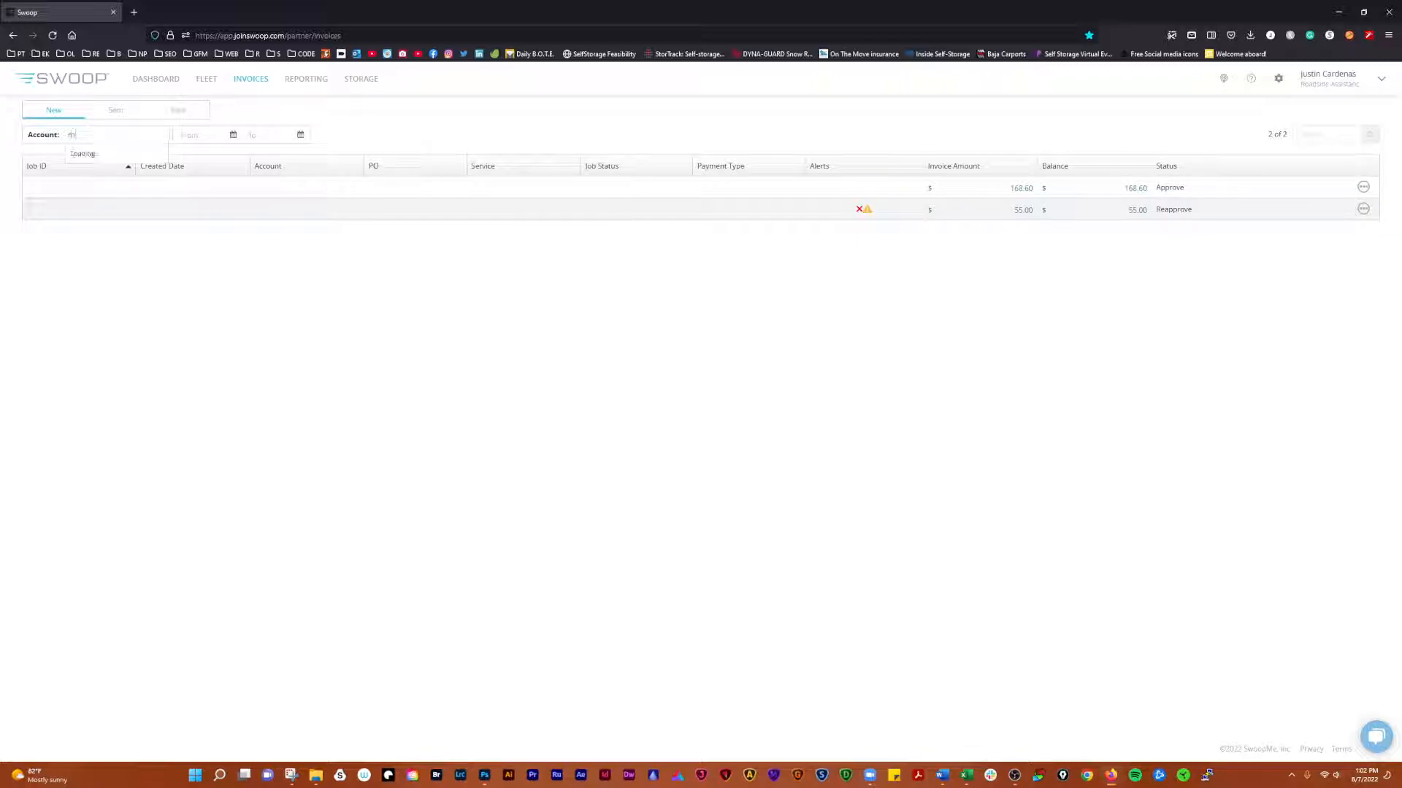
left_click_drag(98, 143, 50, 134)
key("BackSpace")
type("sw")
key("BackSpace")
key("BackSpace")
left_click(238, 330)
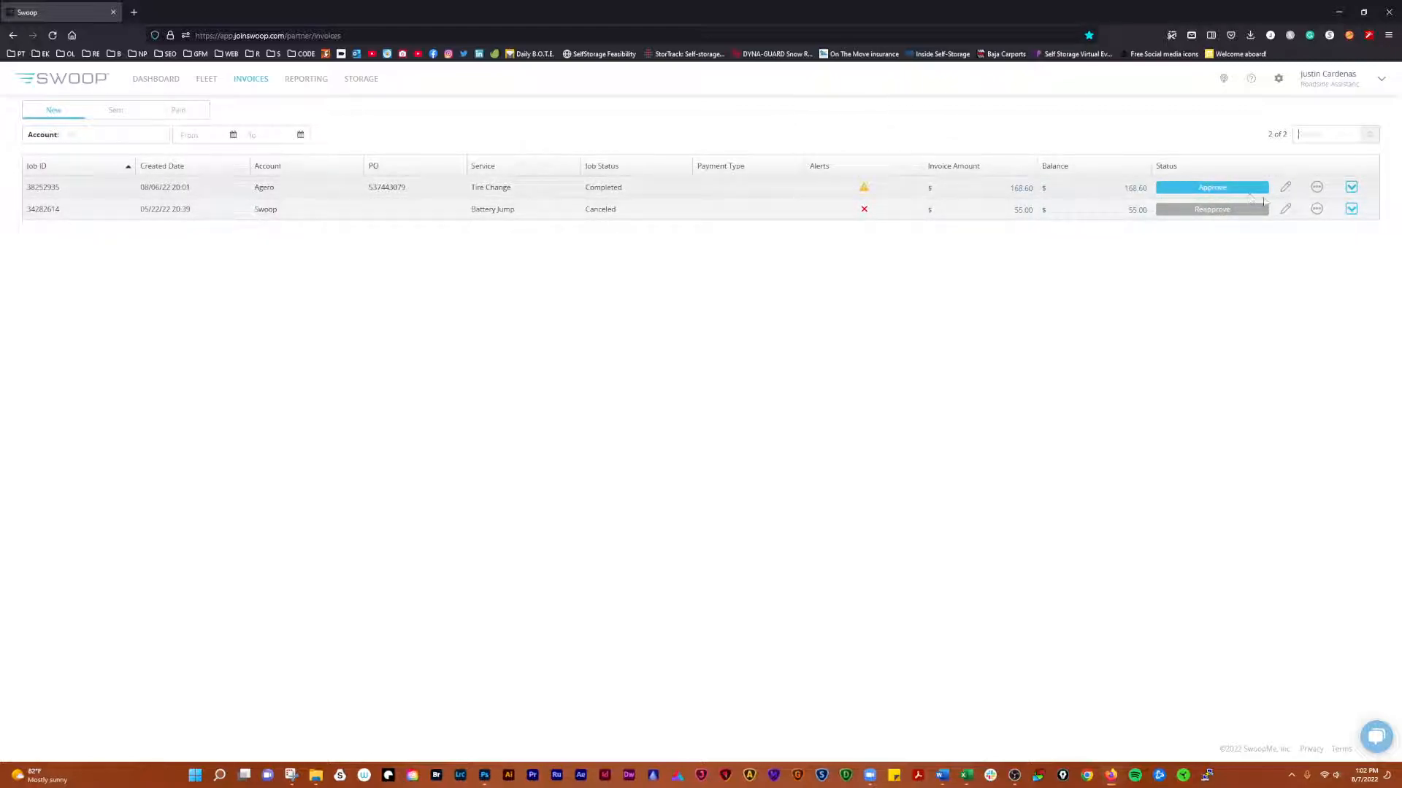
Step: Expand the Agero Tire Change job's details, check the alert on its invoice, and collapse the details
left_click(1352, 188)
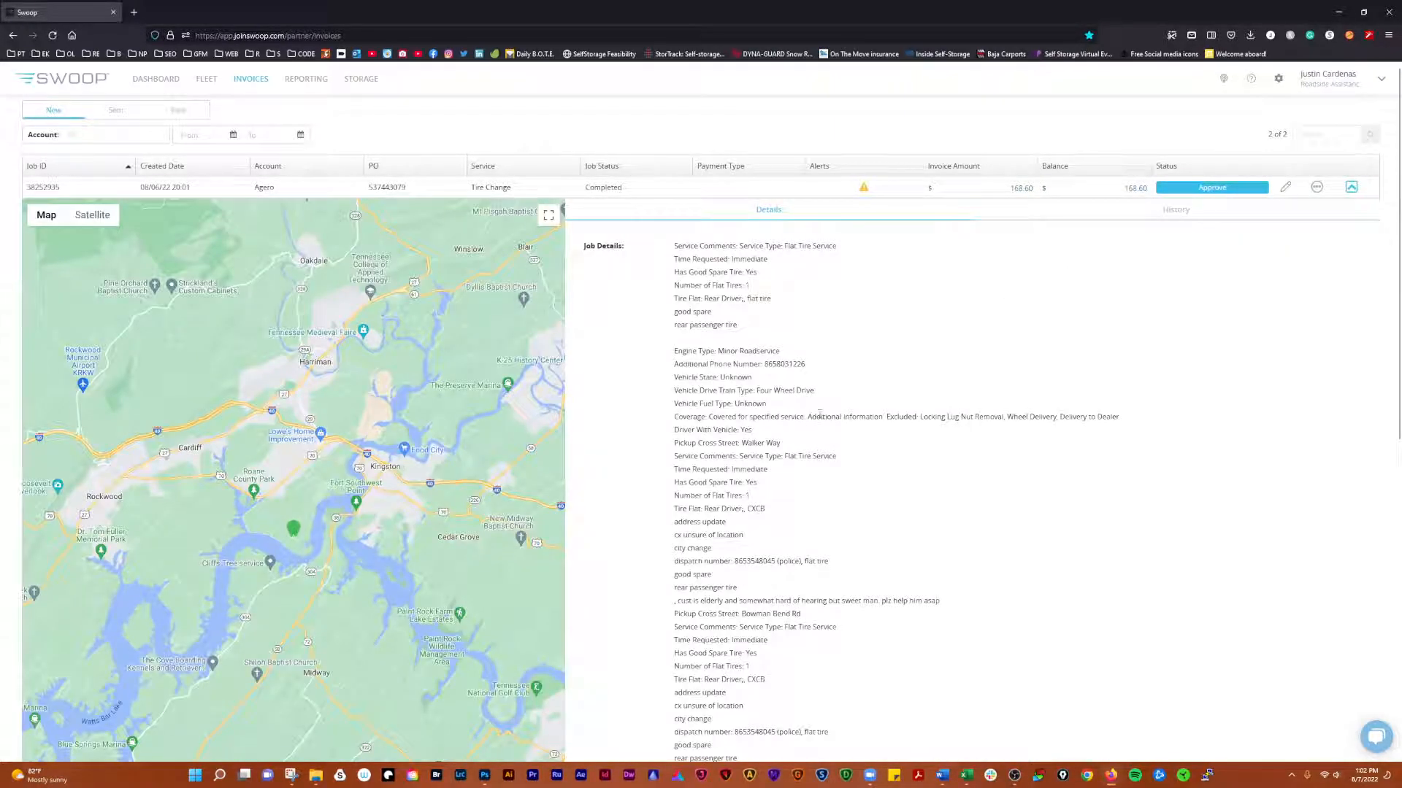
mouse_move(863, 189)
left_click(1351, 188)
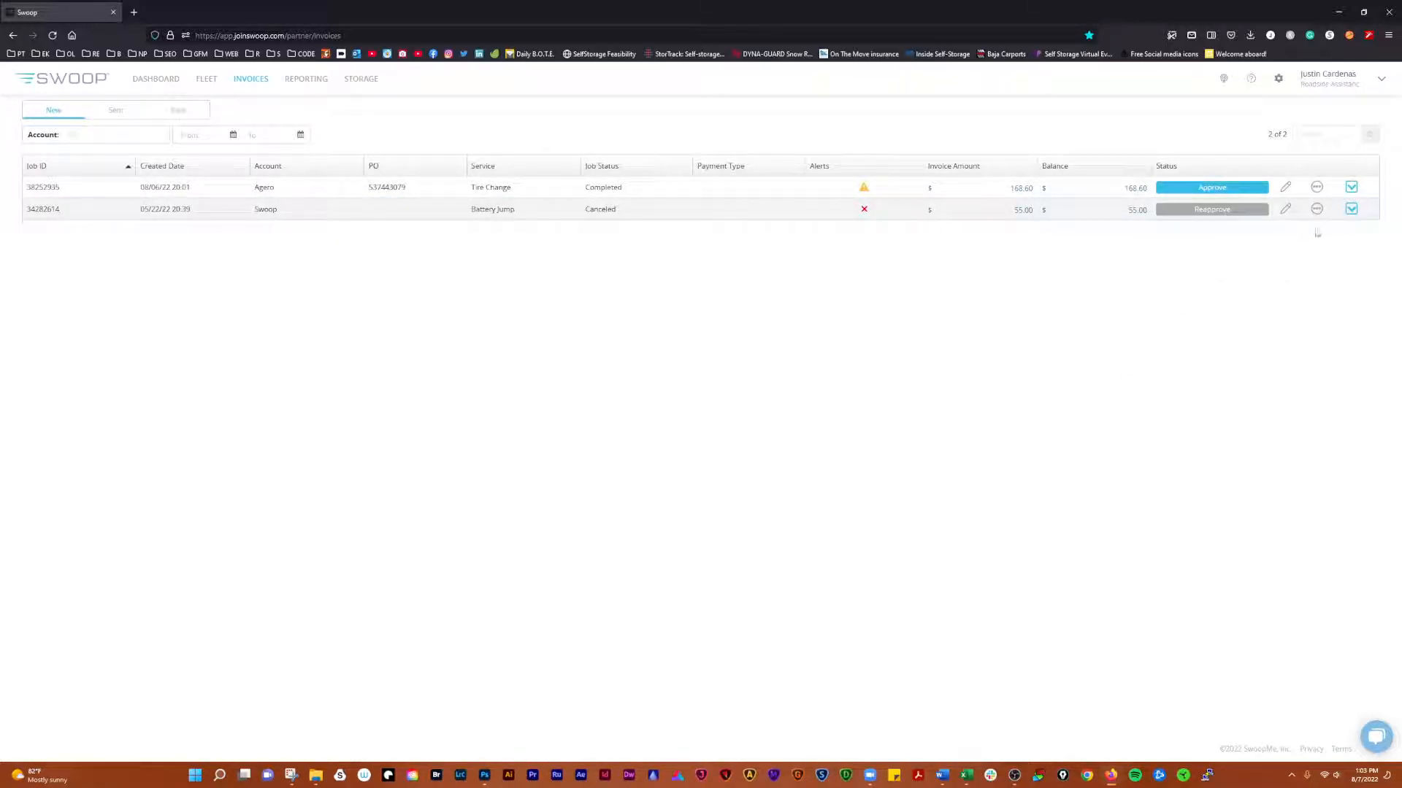
Step: Expand the Agero Tire Change job again and open its invoice for editing from the job details
left_click(1351, 188)
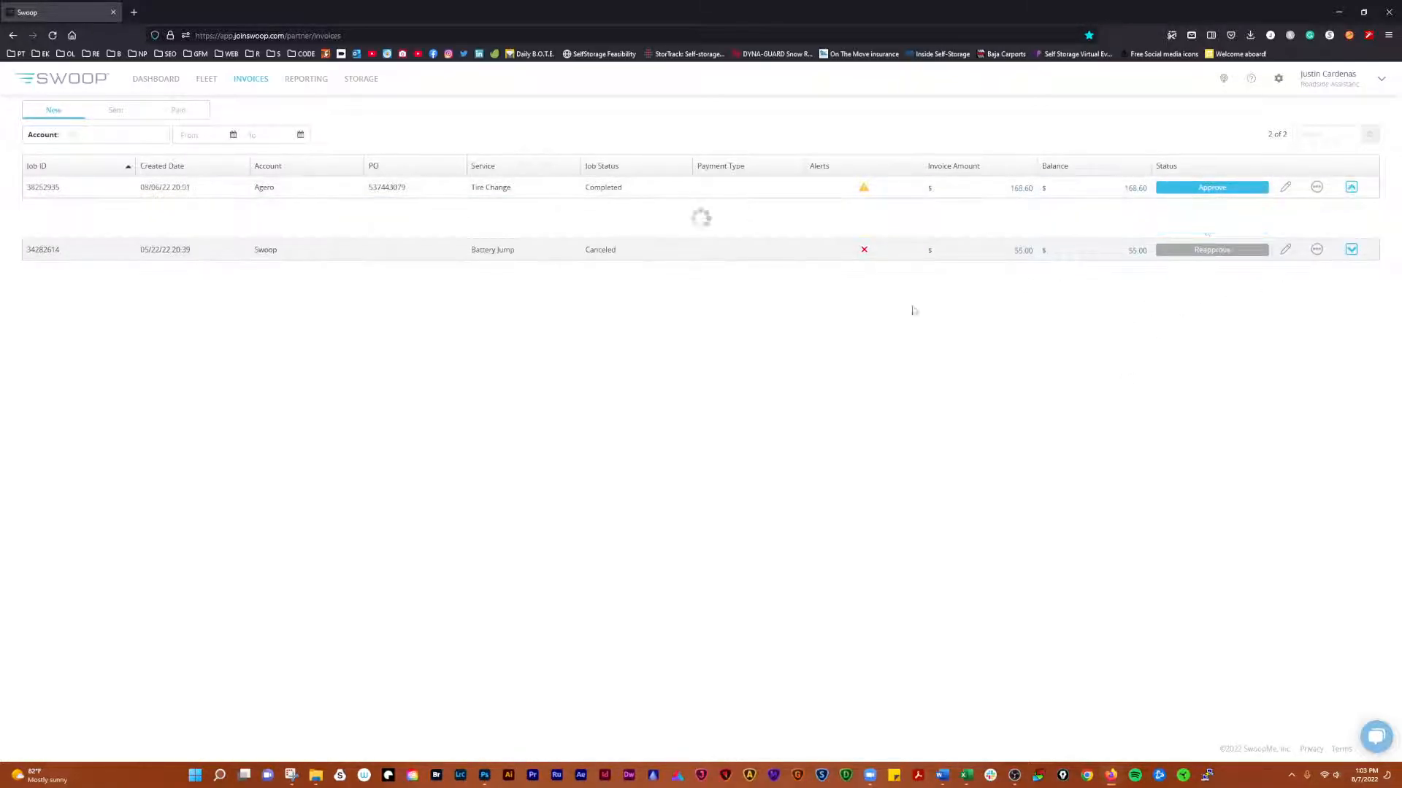
scroll(913, 377, "down", 7)
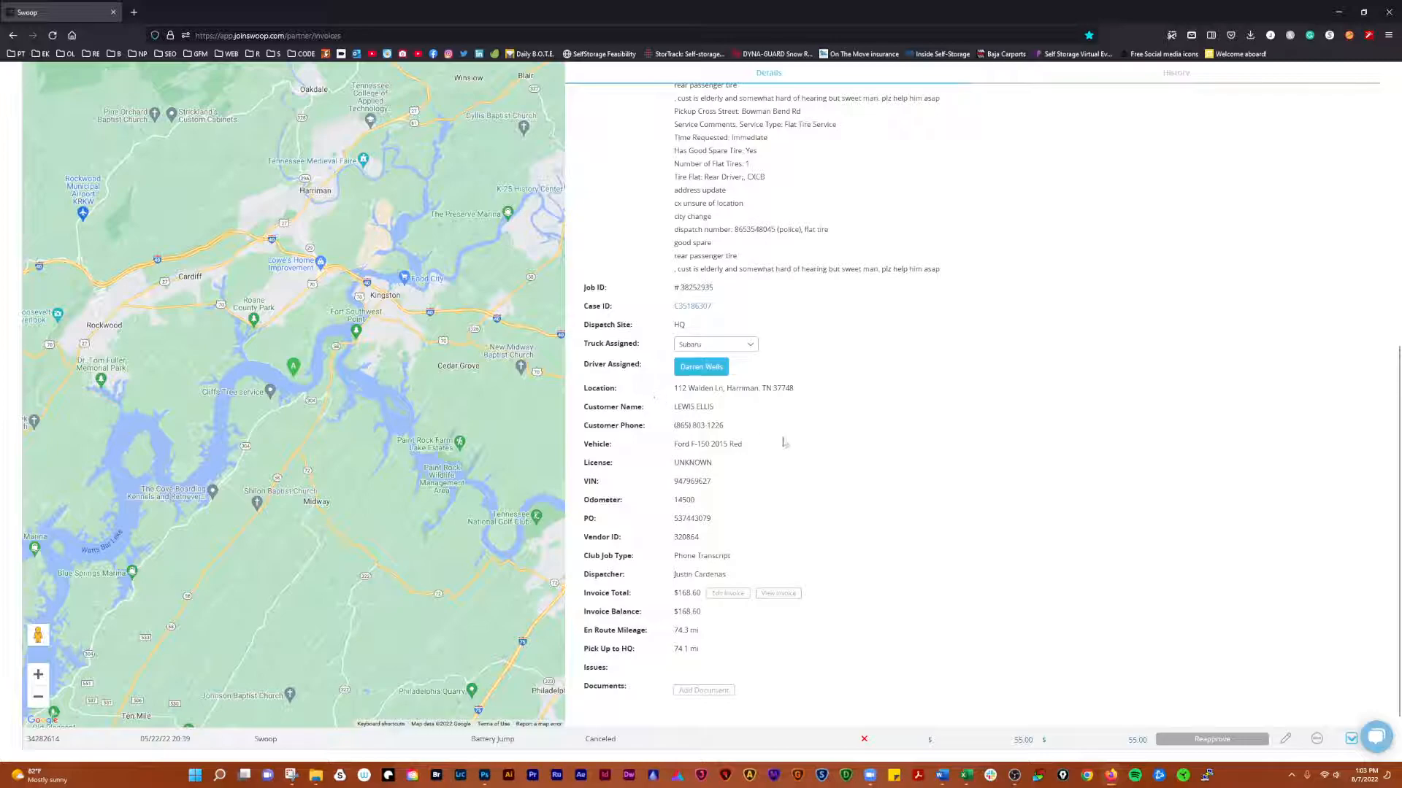
scroll(639, 540, "down", 1)
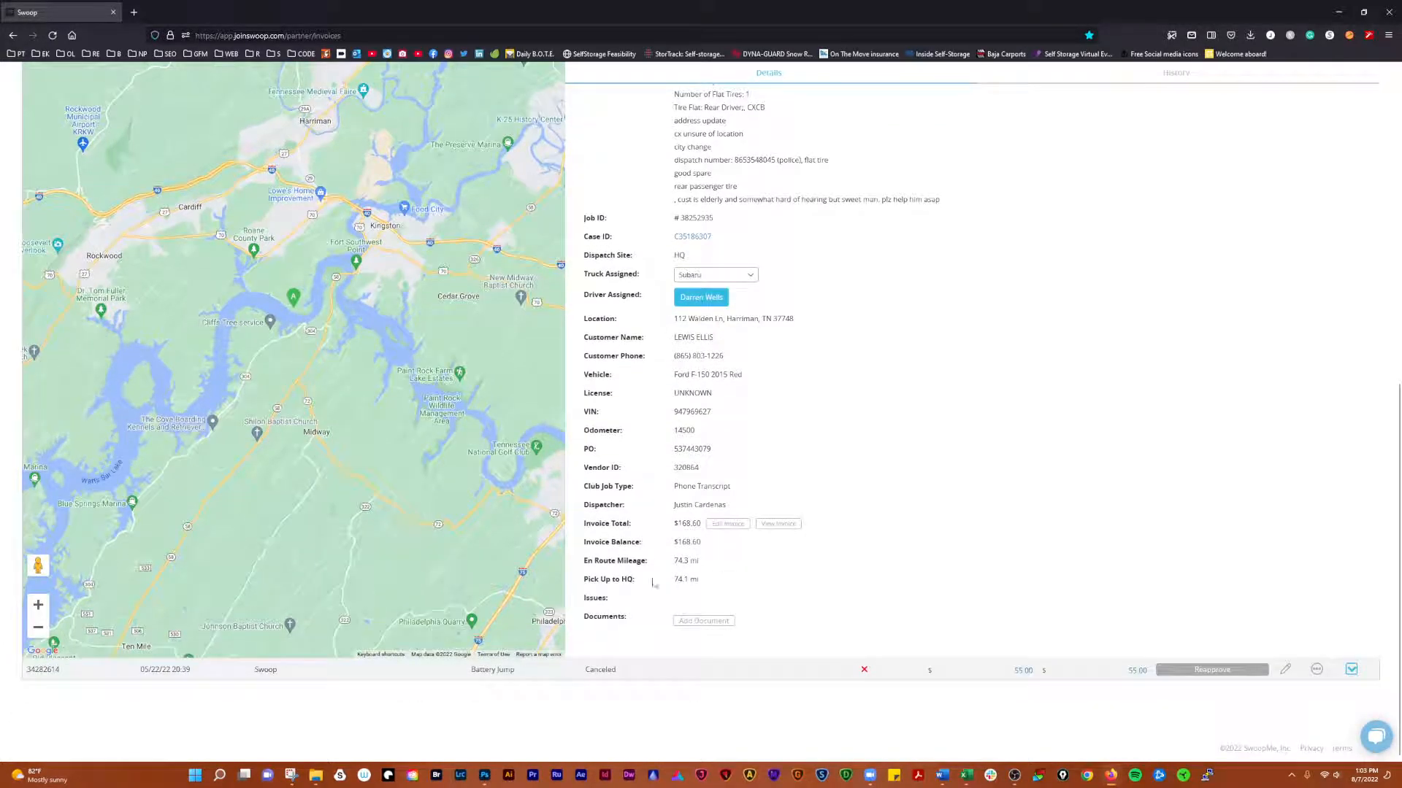
left_click(728, 524)
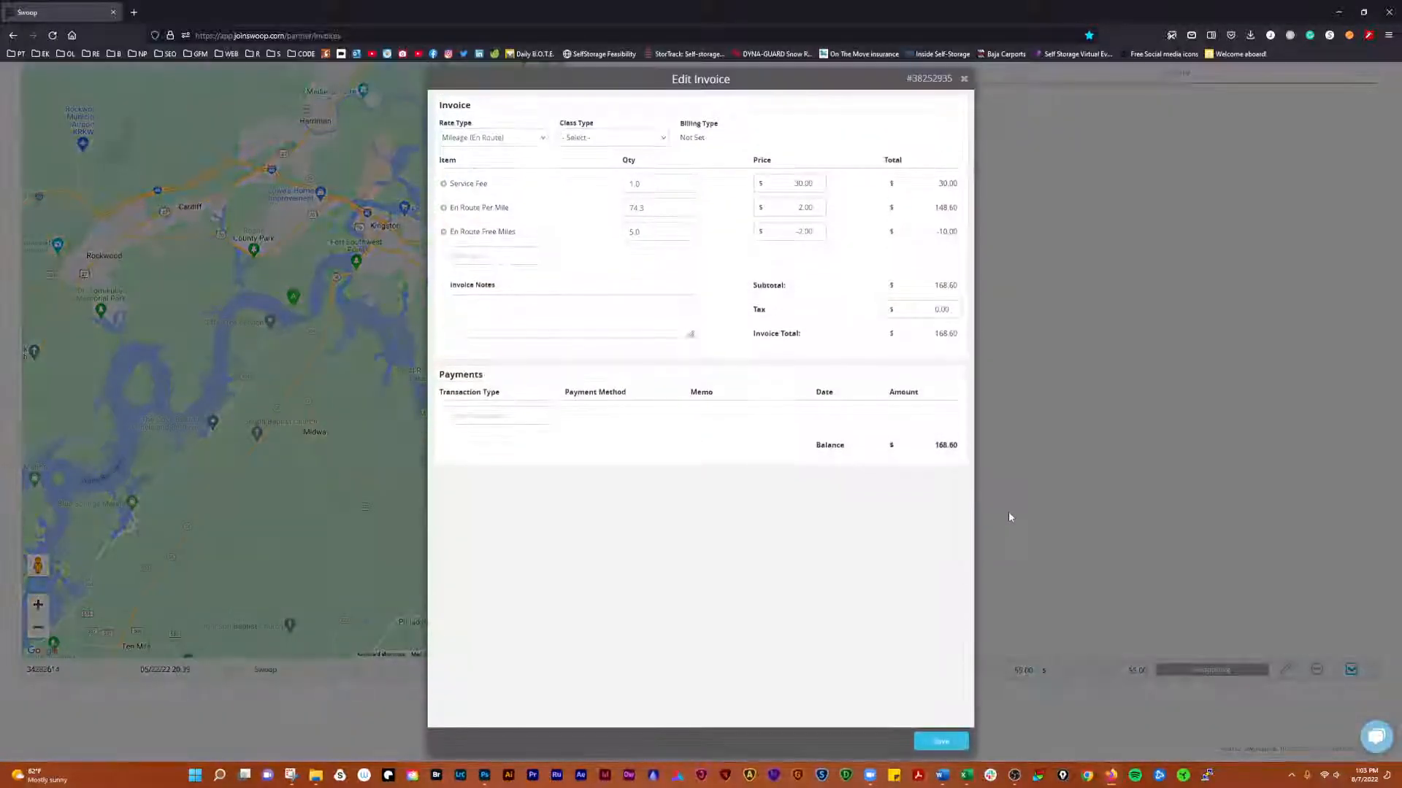
Step: Examine the additional items available for the invoice, close it without changes, and collapse the job details
left_click(523, 256)
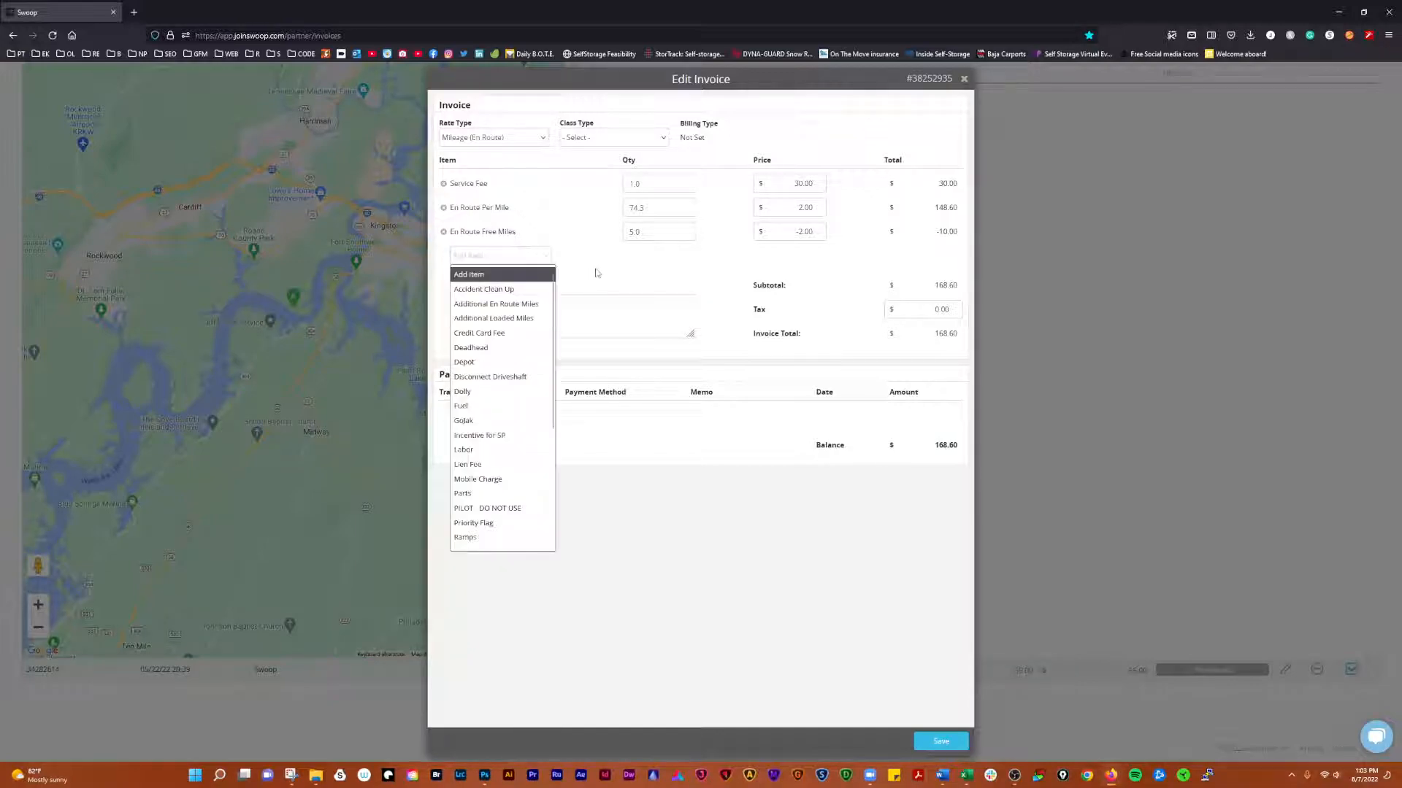
left_click(523, 275)
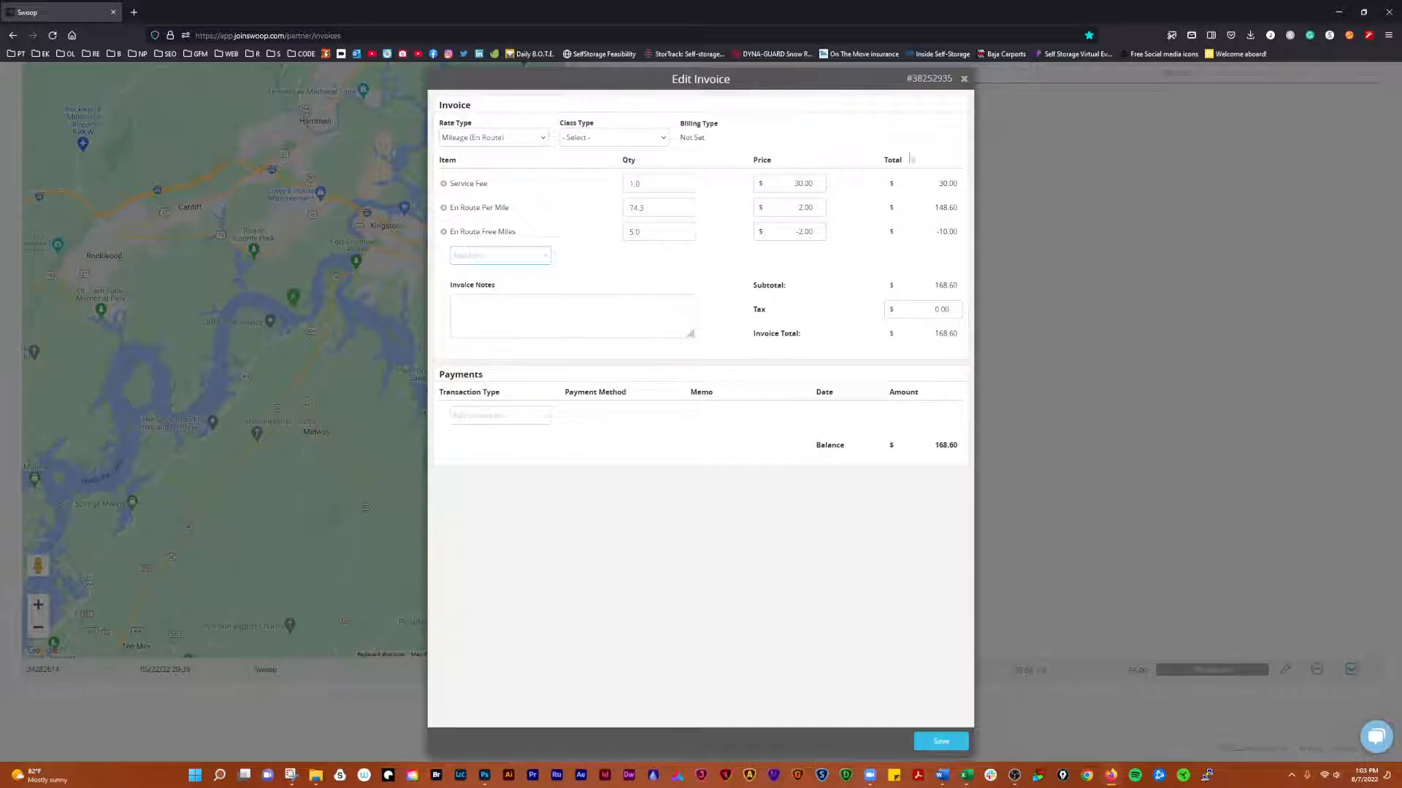
left_click(964, 79)
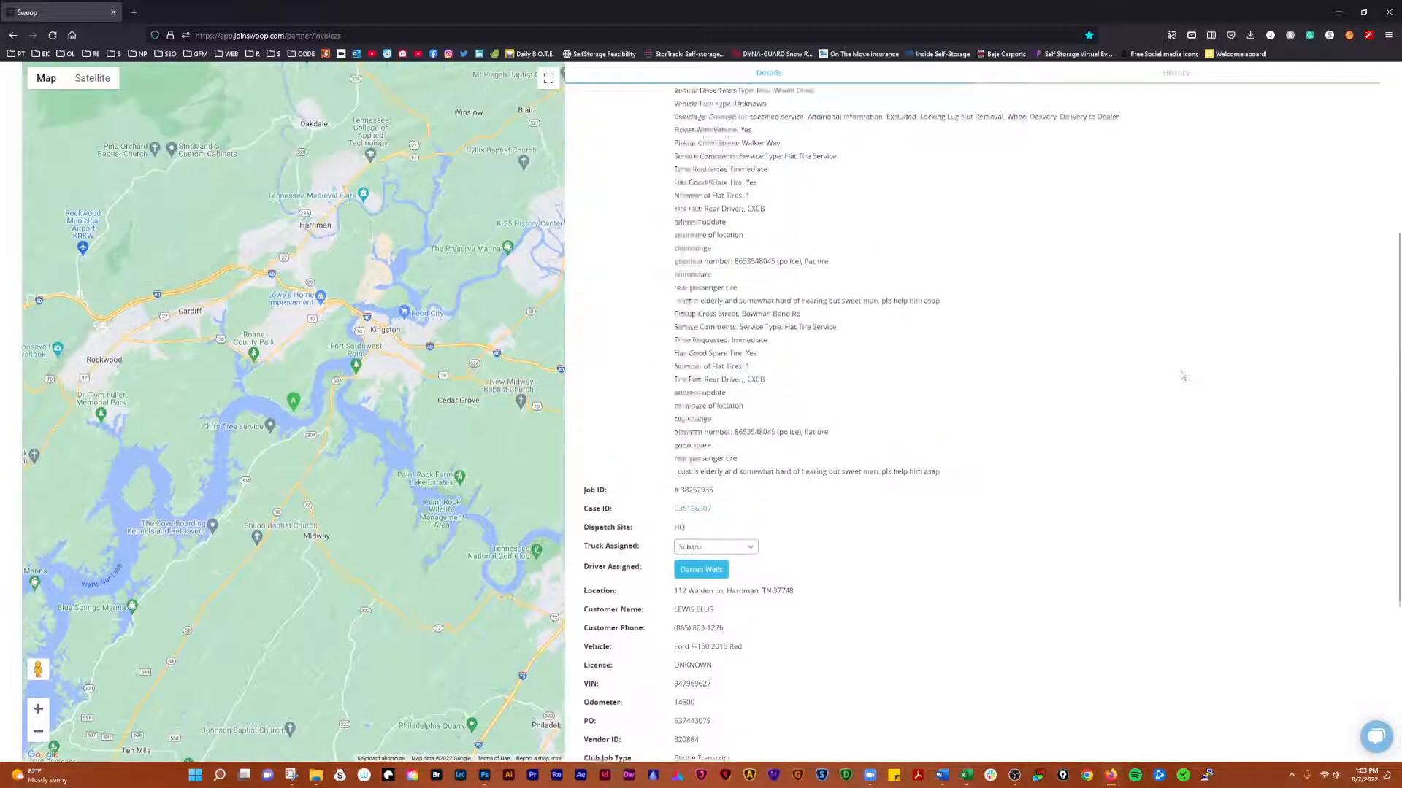
scroll(1183, 369, "up", 2)
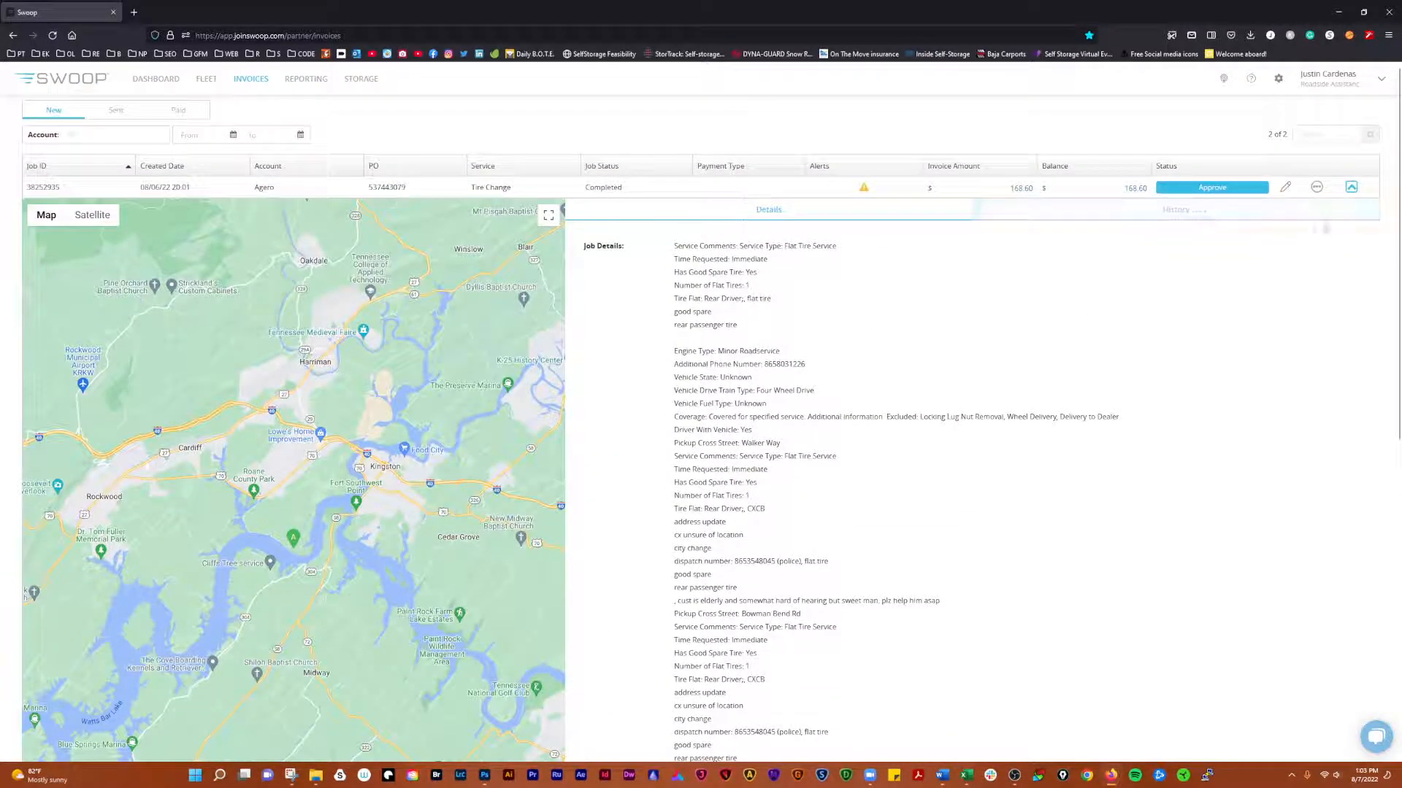
left_click(1351, 187)
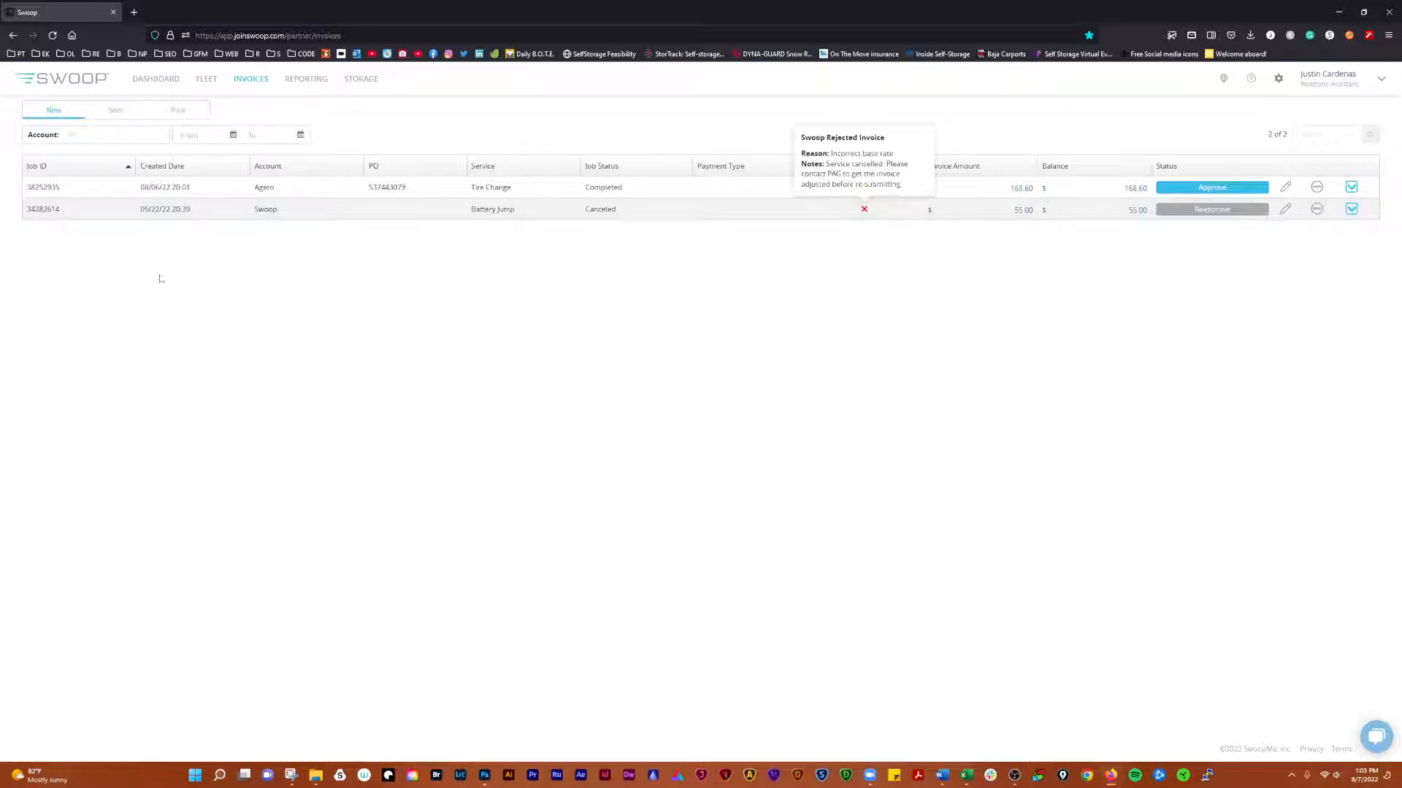
Step: Among the sent invoices, examine the line items and notes of the Swoop Lock Out invoice created 08/04/22 17:31, and collapse its details
left_click(116, 110)
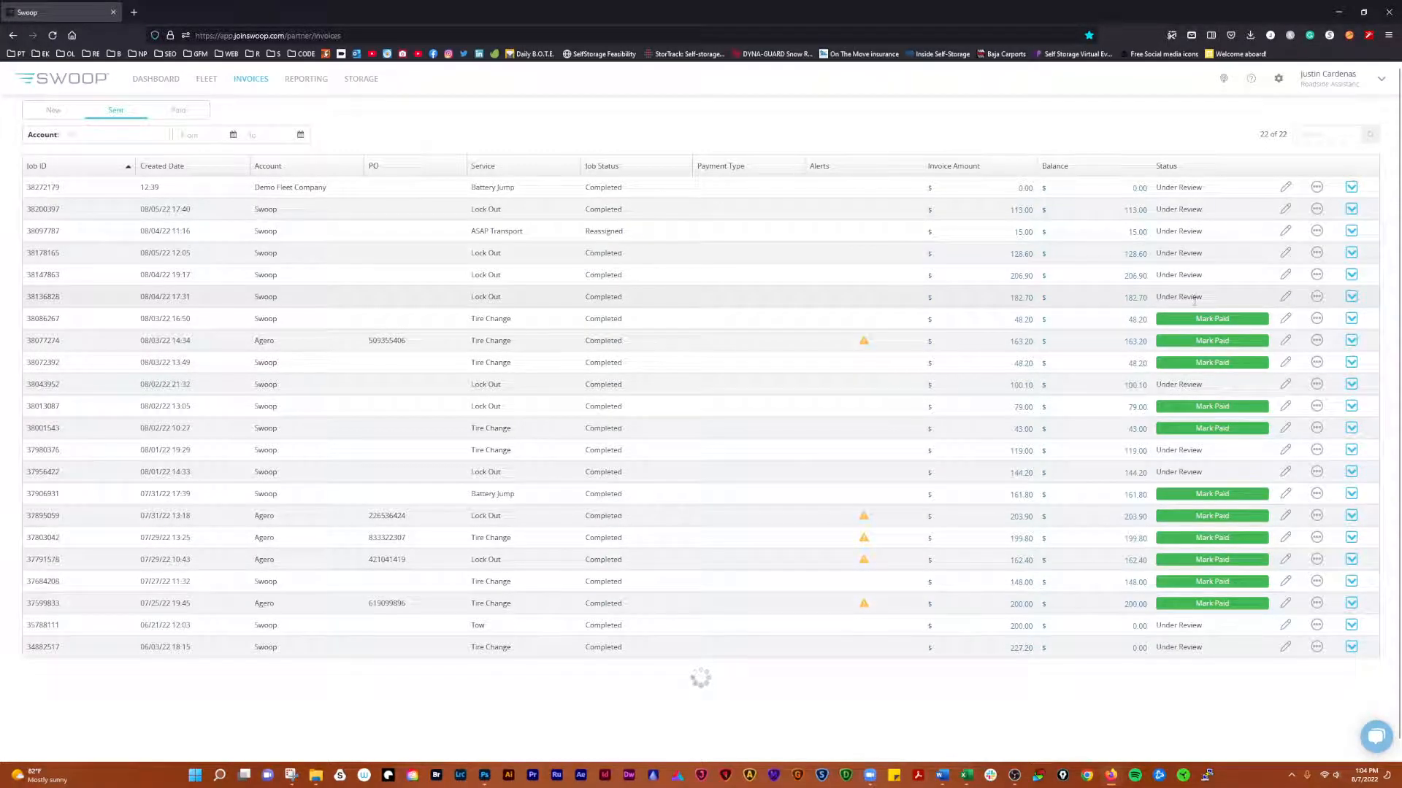
left_click(1352, 297)
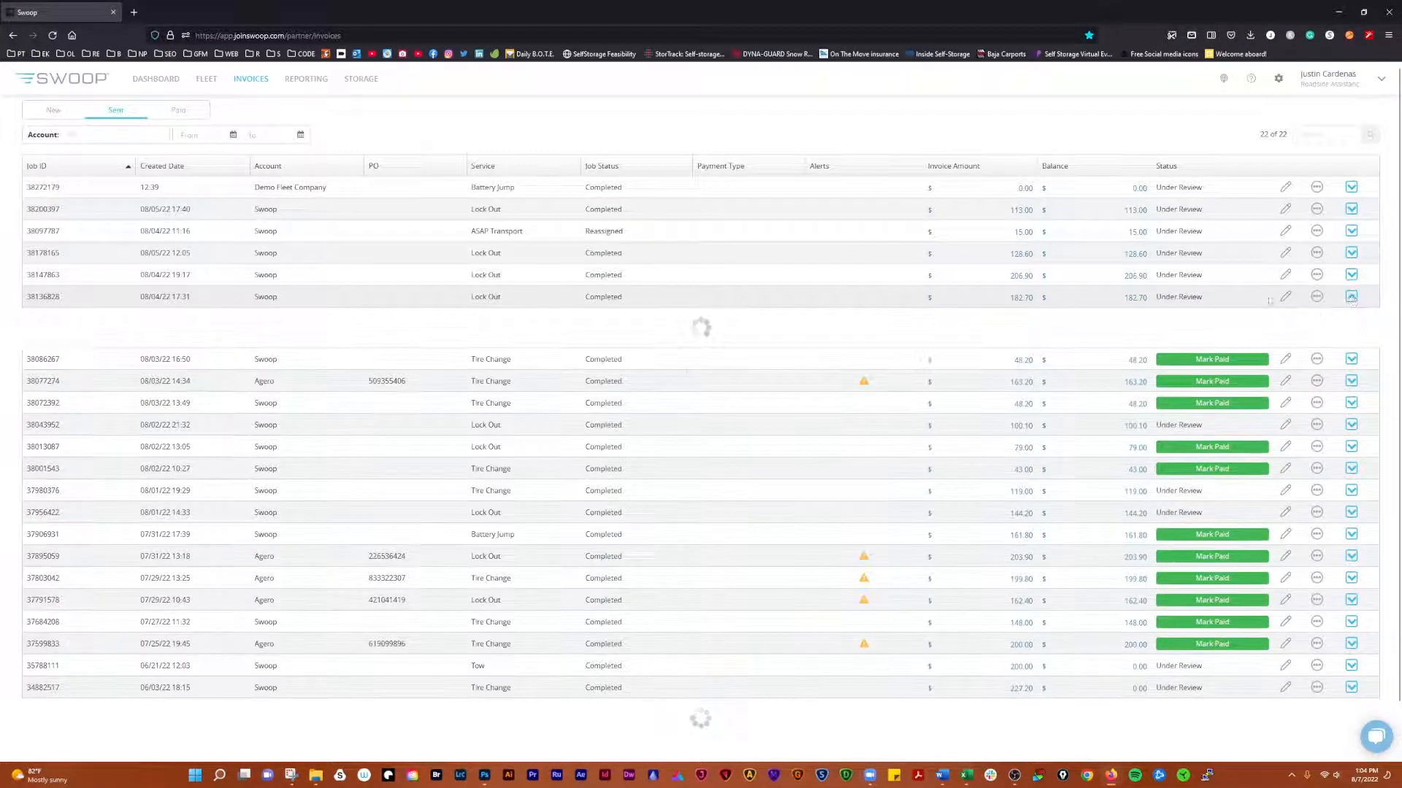
scroll(773, 465, "down", 5)
left_click(732, 390)
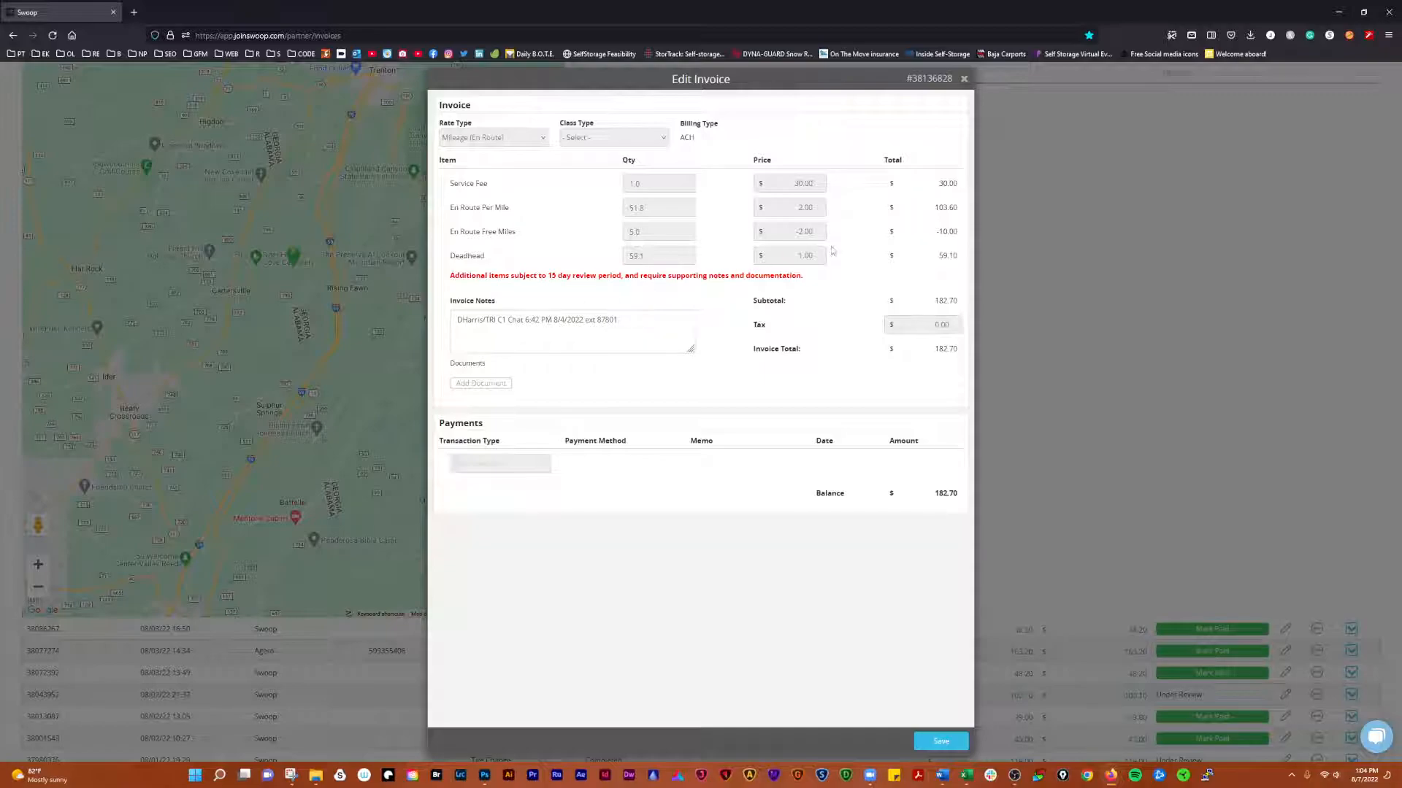
left_click(963, 78)
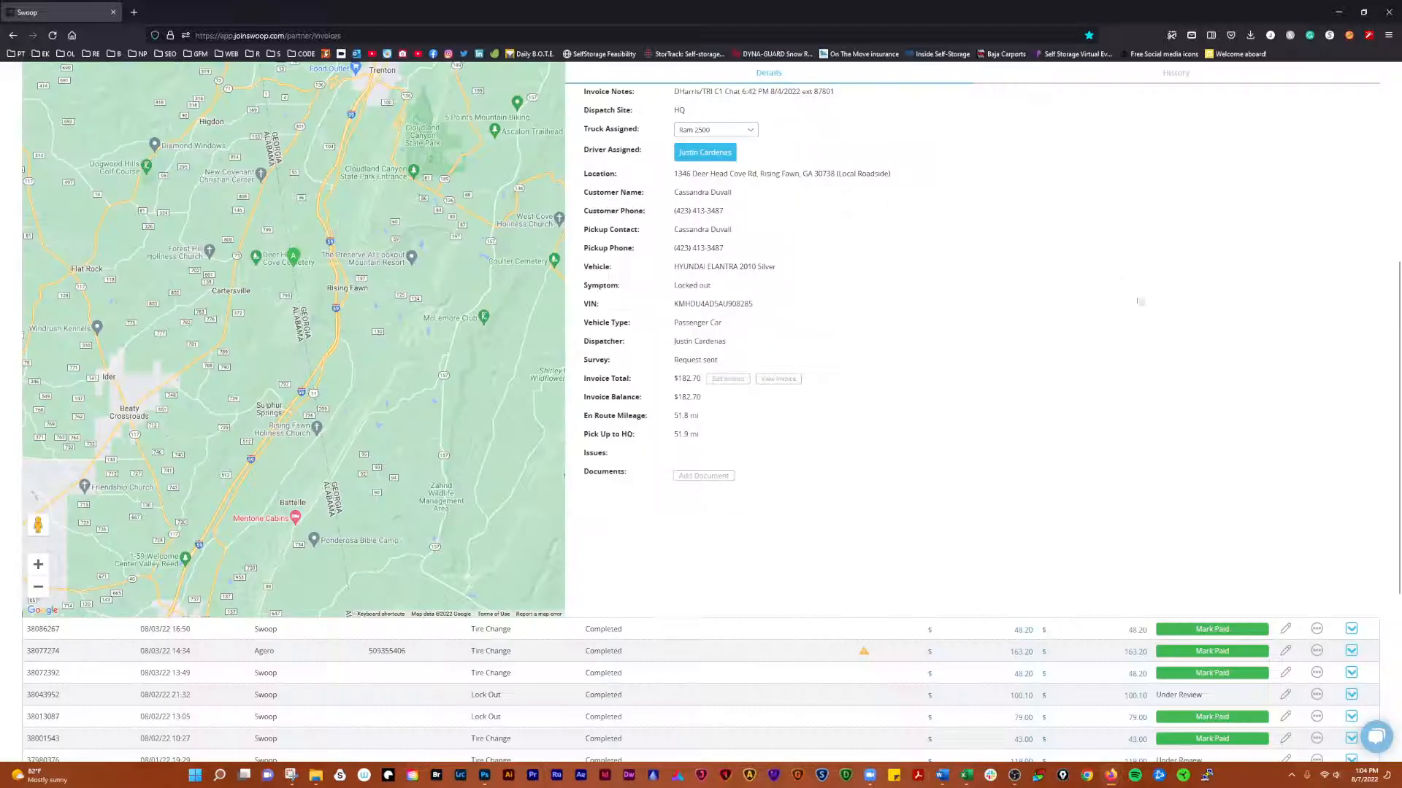
scroll(1256, 413, "up", 4)
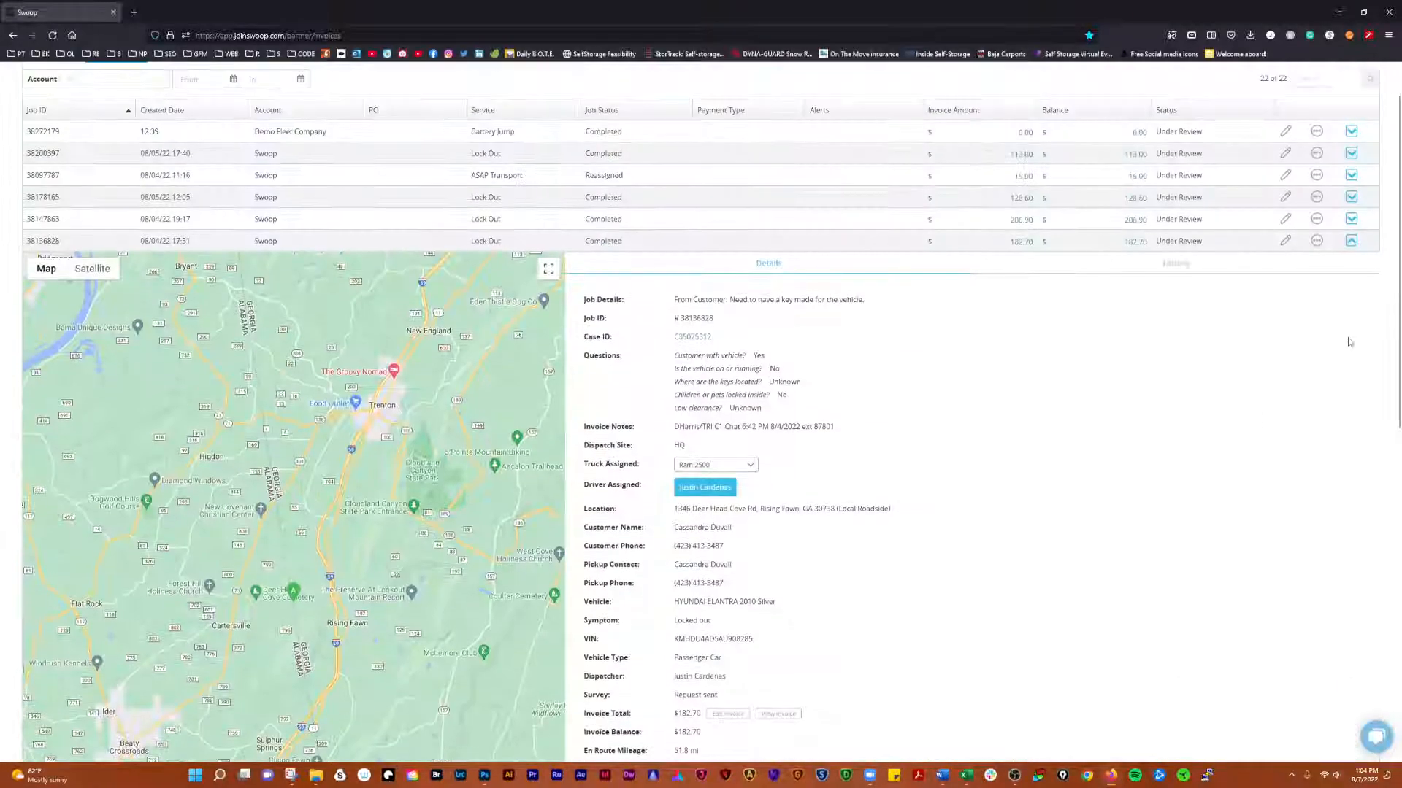
left_click(1351, 241)
scroll(1241, 398, "up", 1)
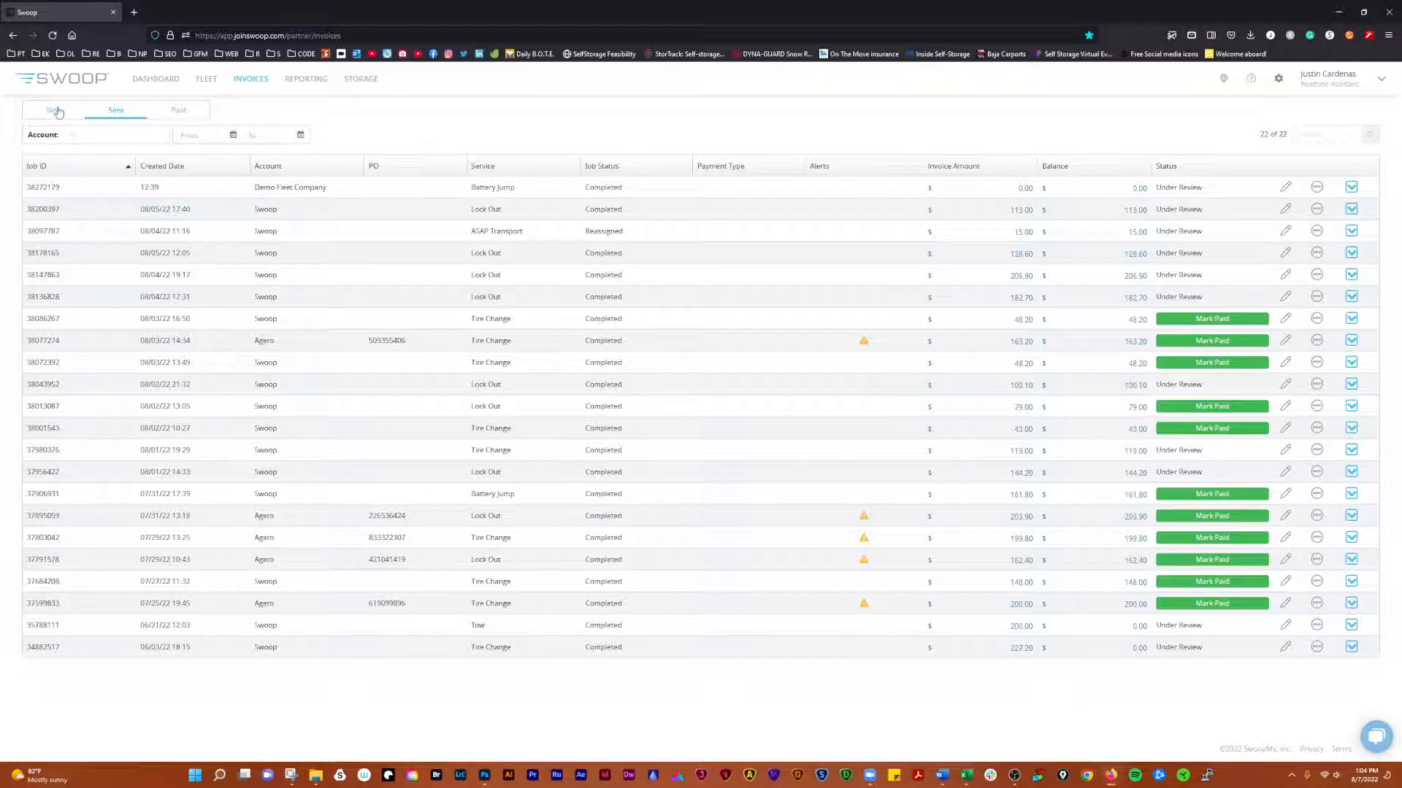
Step: Display the paid invoices and show the available actions for the first Swoop Lock Out invoice
left_click(179, 112)
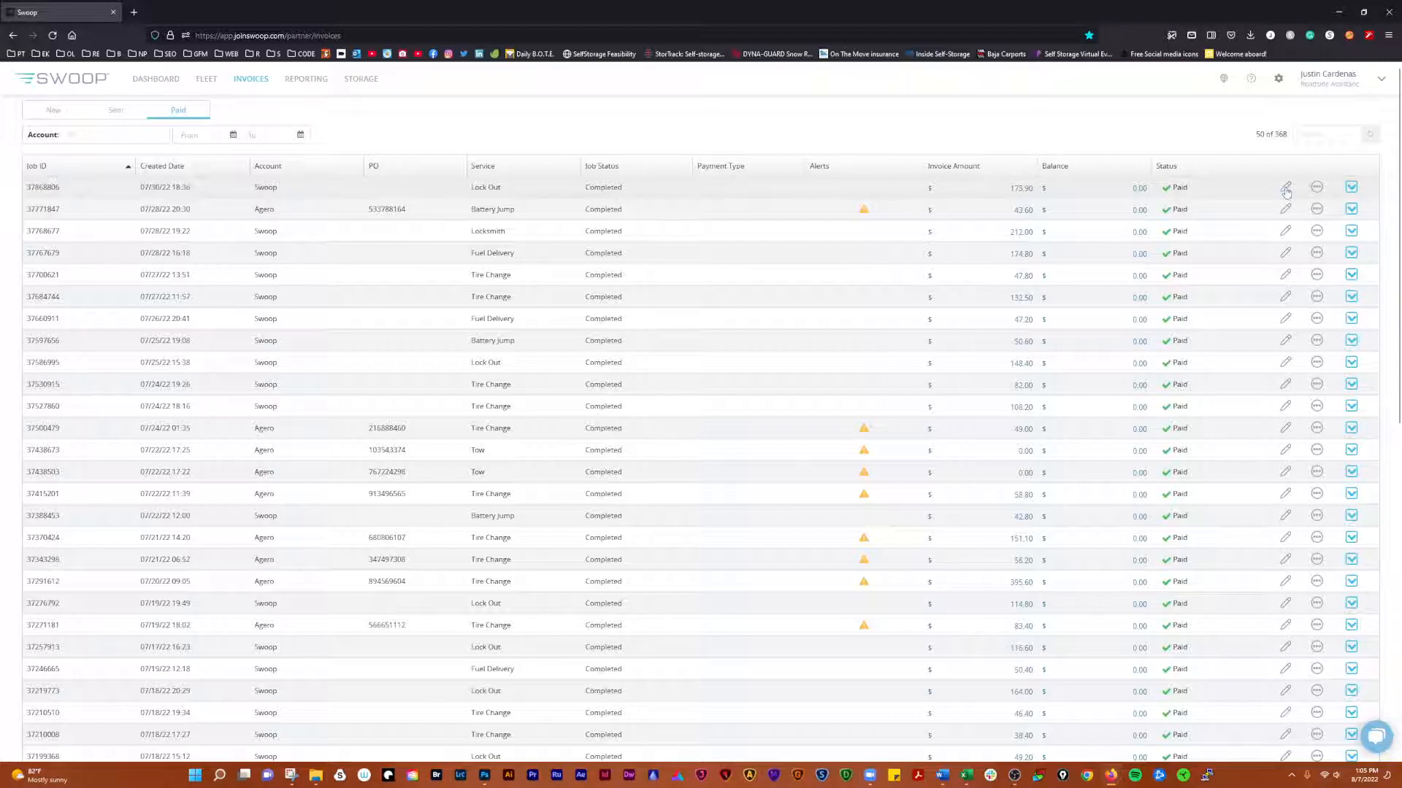
left_click(1316, 189)
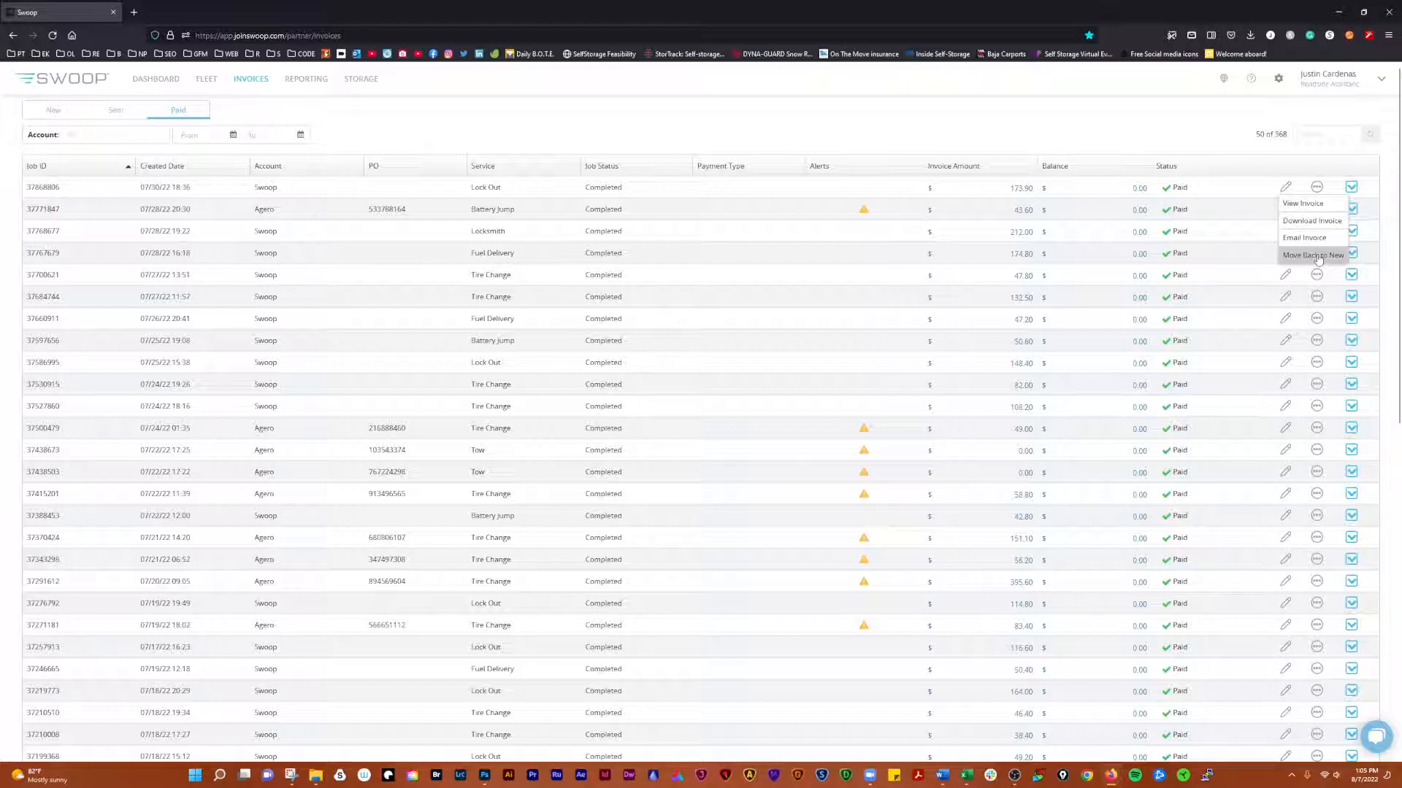
Step: Return to the new invoices and read the alert on the Agero Tire Change invoice
left_click(60, 115)
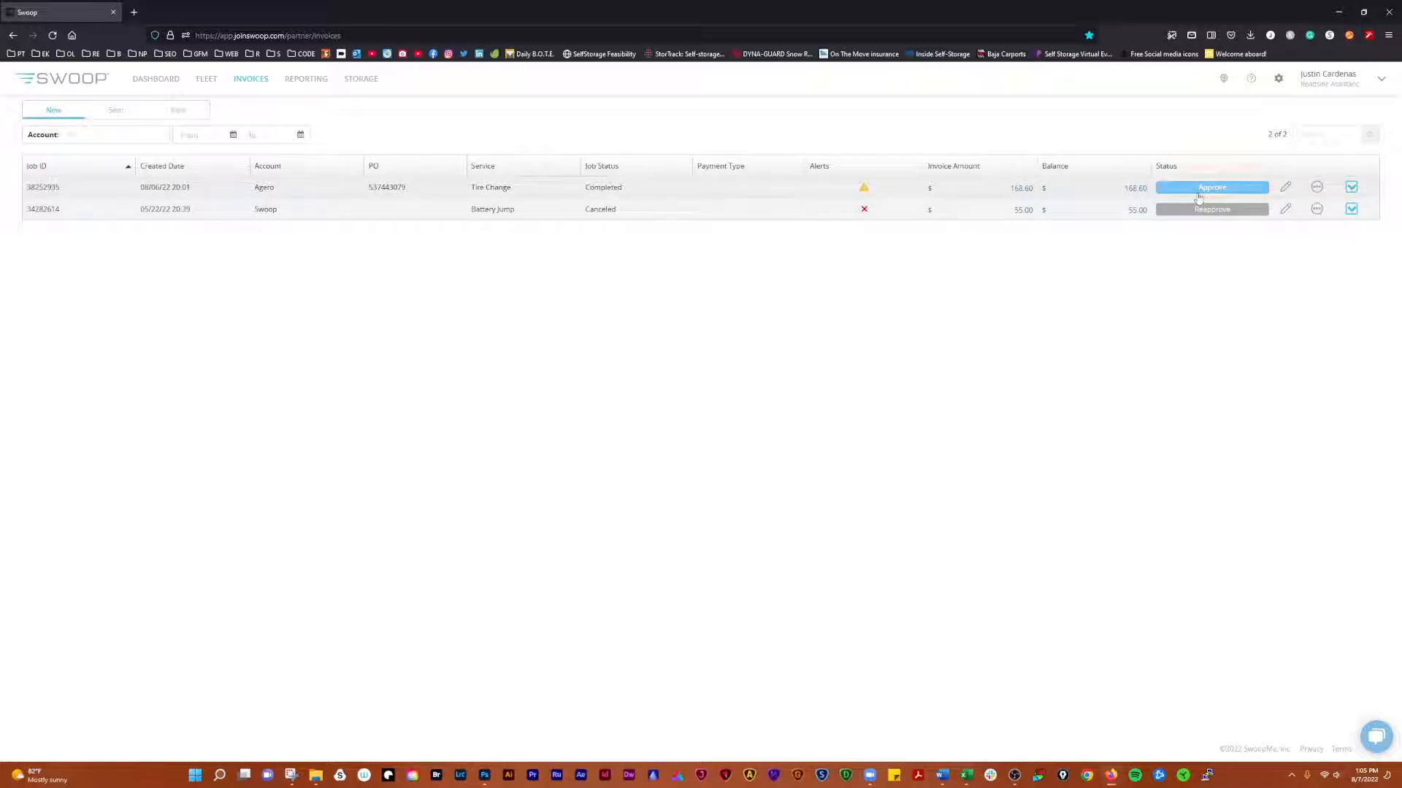
mouse_move(891, 198)
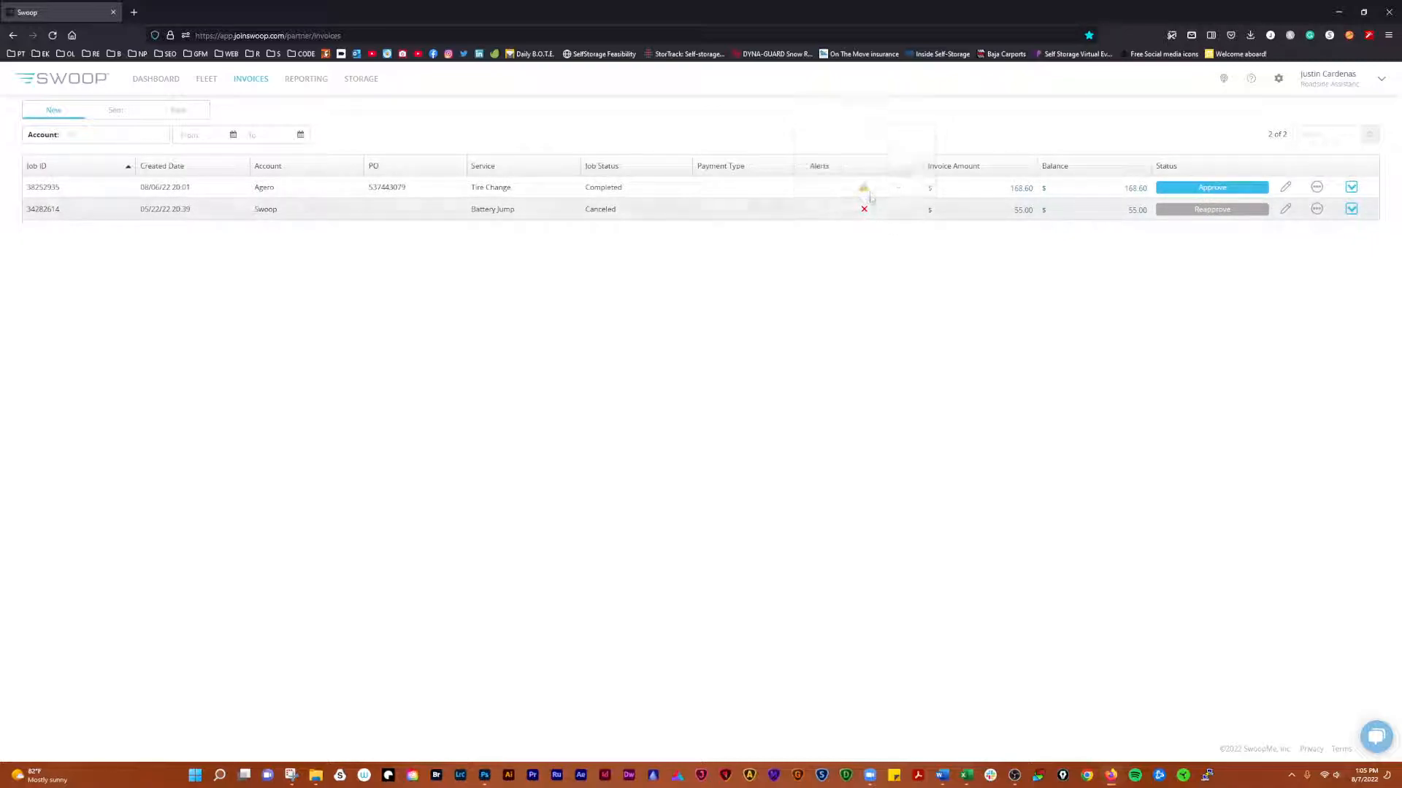
mouse_move(865, 193)
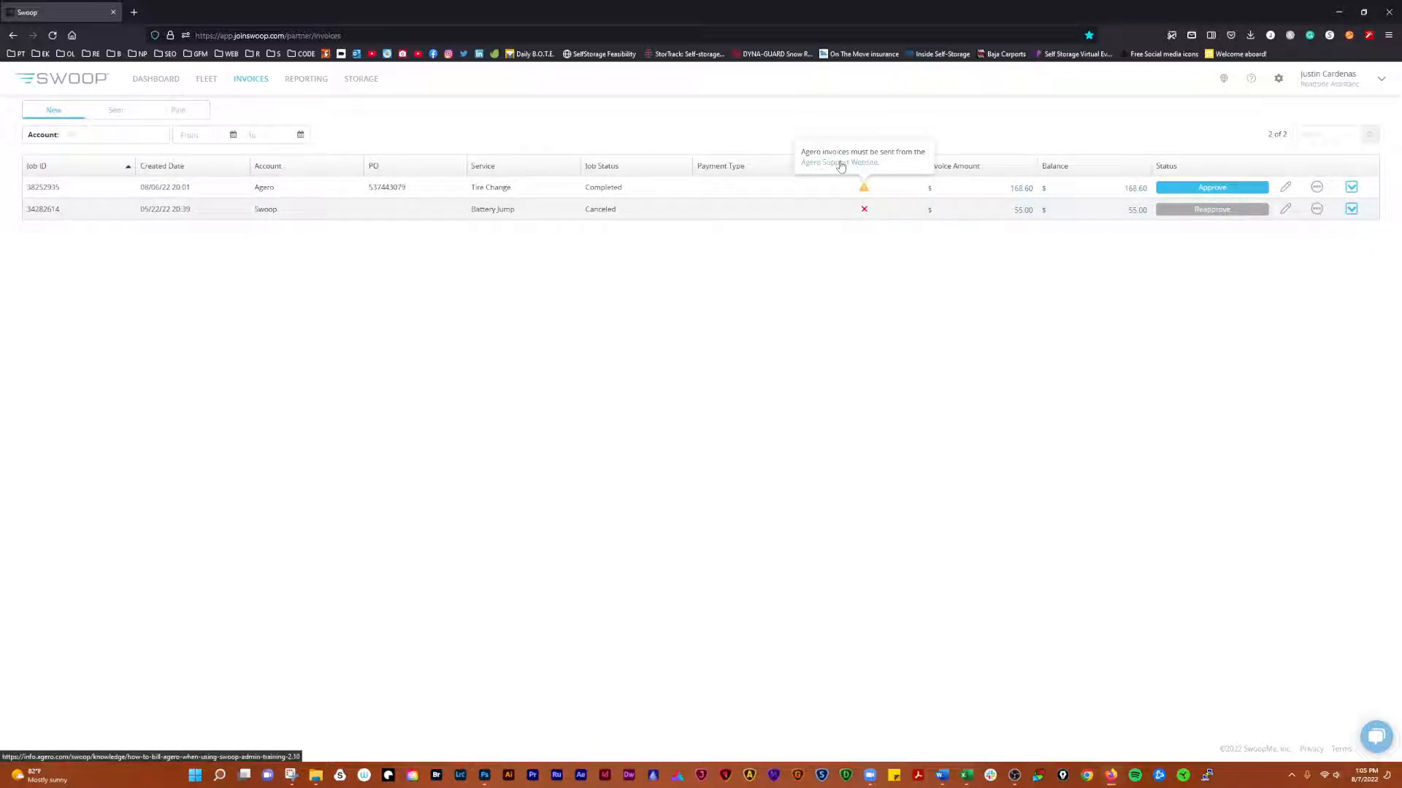